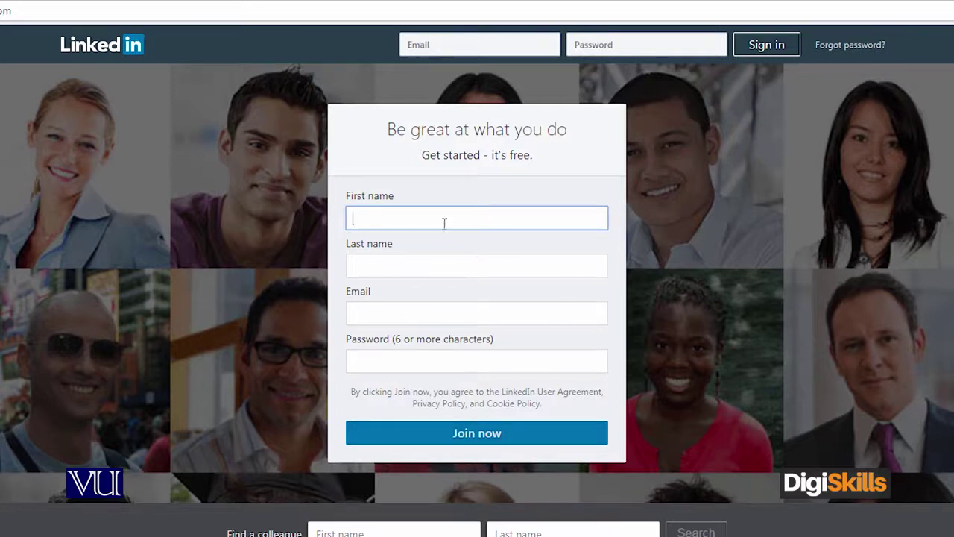
Enter the new member's first name, last name, email address and a password, then join
left_click(453, 271)
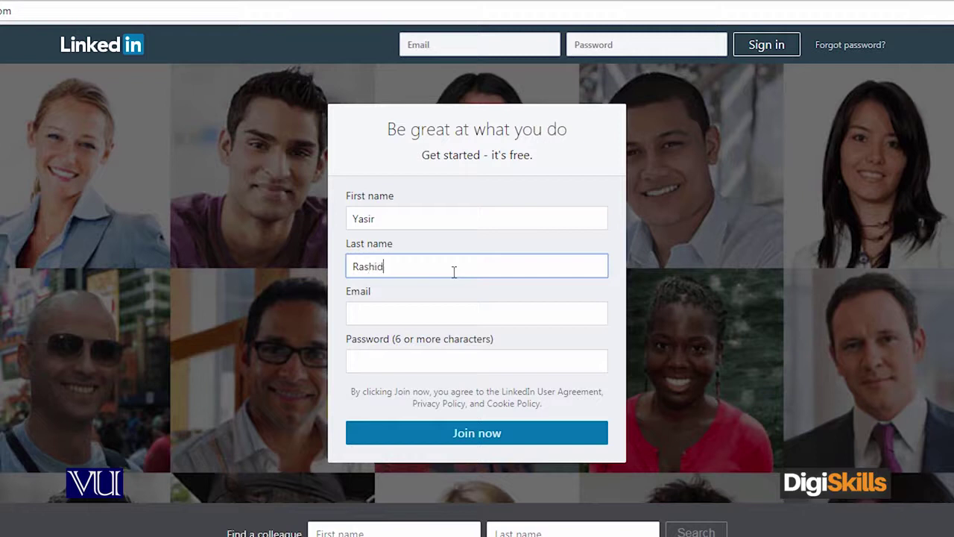
left_click(441, 319)
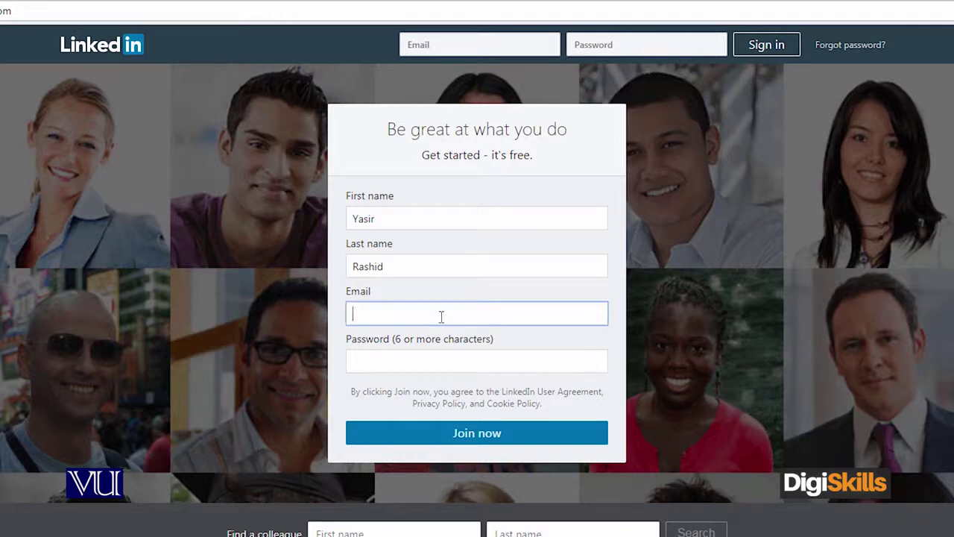
left_click(464, 357)
type("•••••••••")
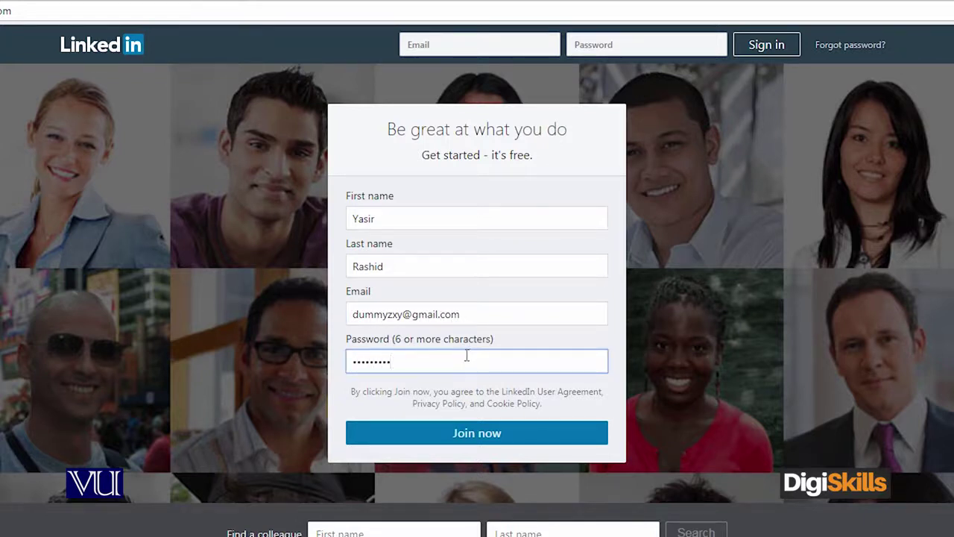
left_click(547, 435)
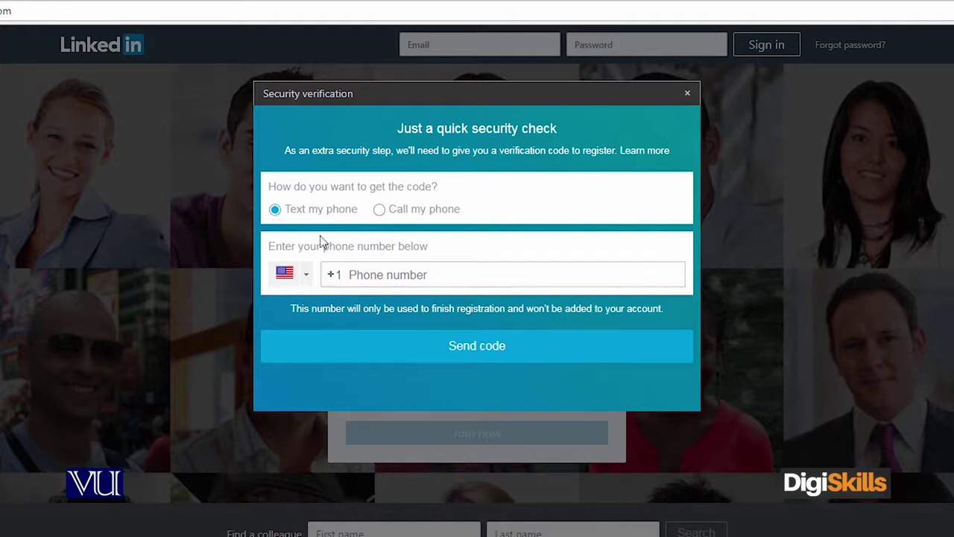
Choose Pakistan as the phone country, enter the phone number and send the verification code
left_click(304, 275)
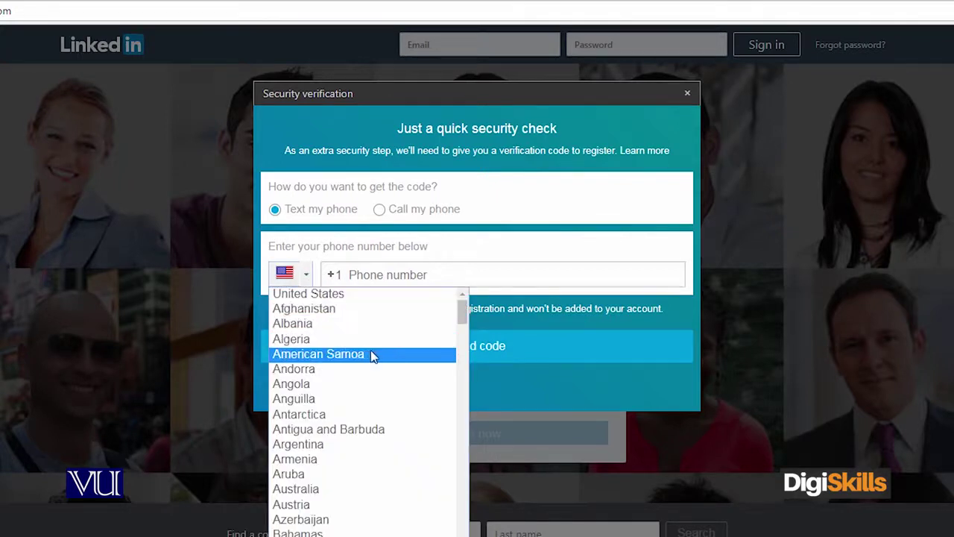
left_click_drag(463, 317, 464, 498)
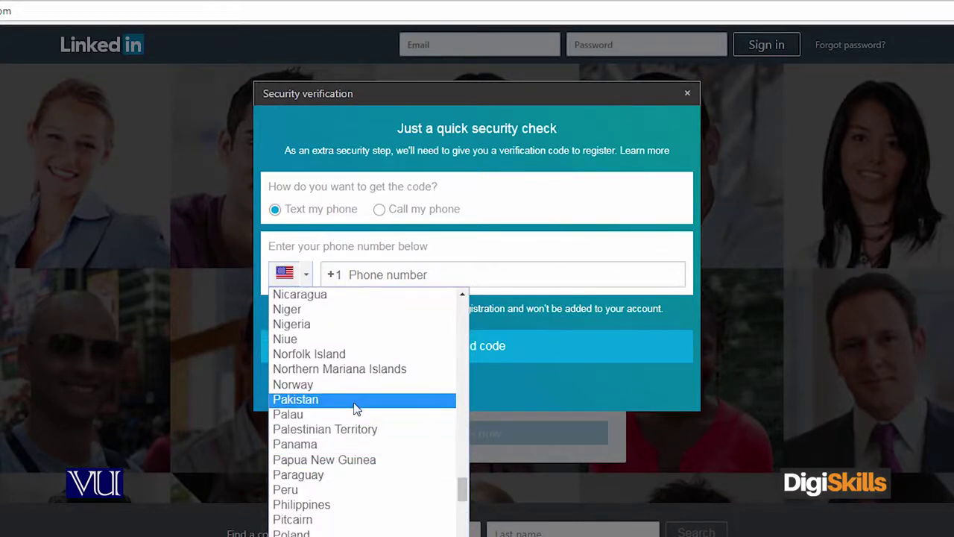
left_click(354, 402)
left_click(411, 274)
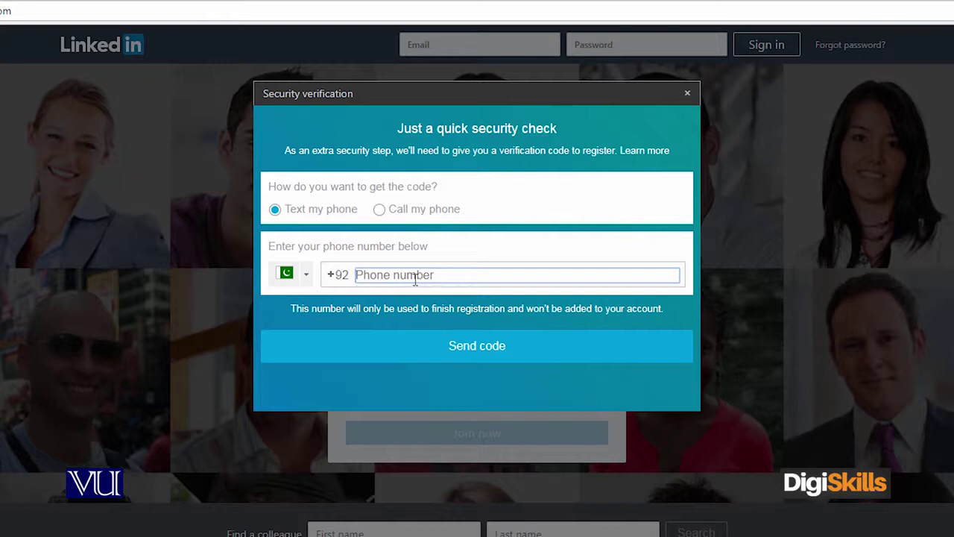
type("000000000")
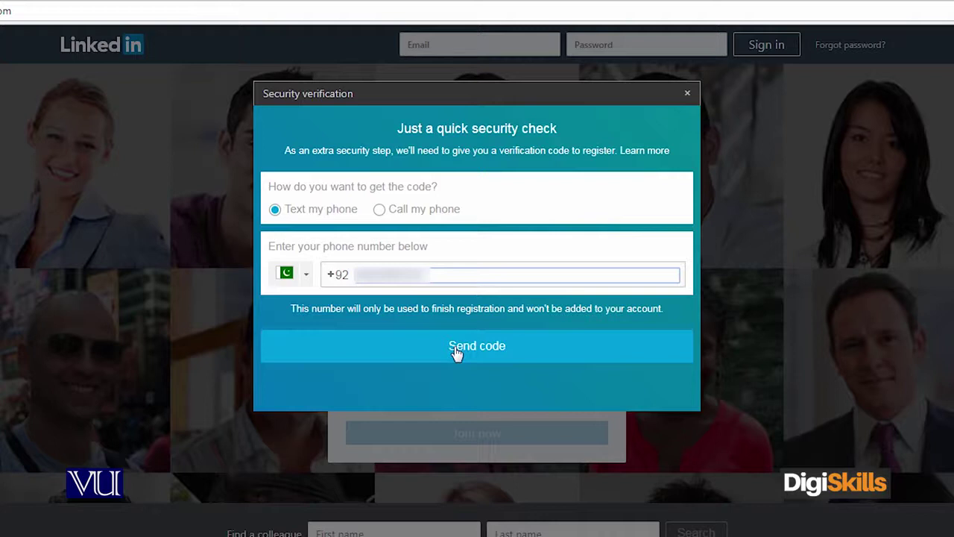
left_click(482, 351)
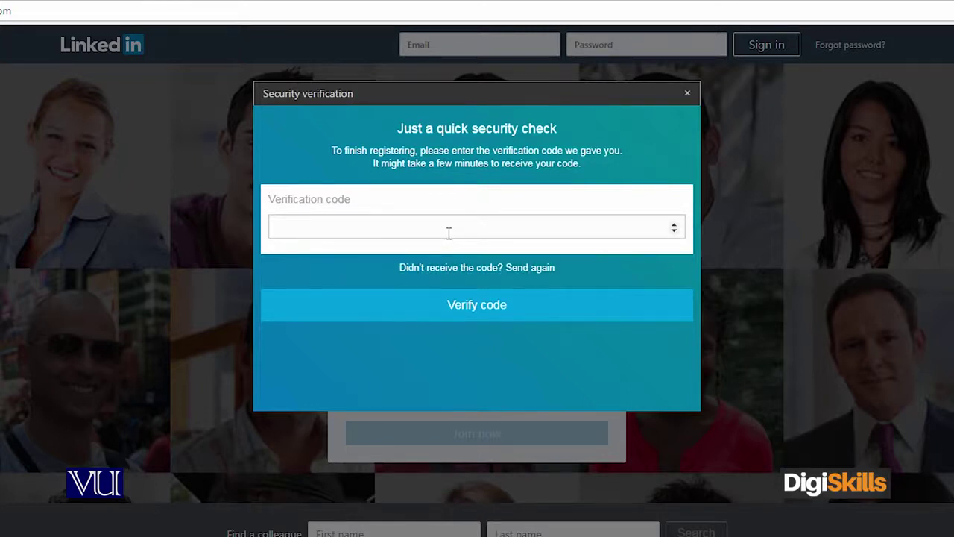
Enter the six-digit code received by SMS and verify it
left_click(449, 233)
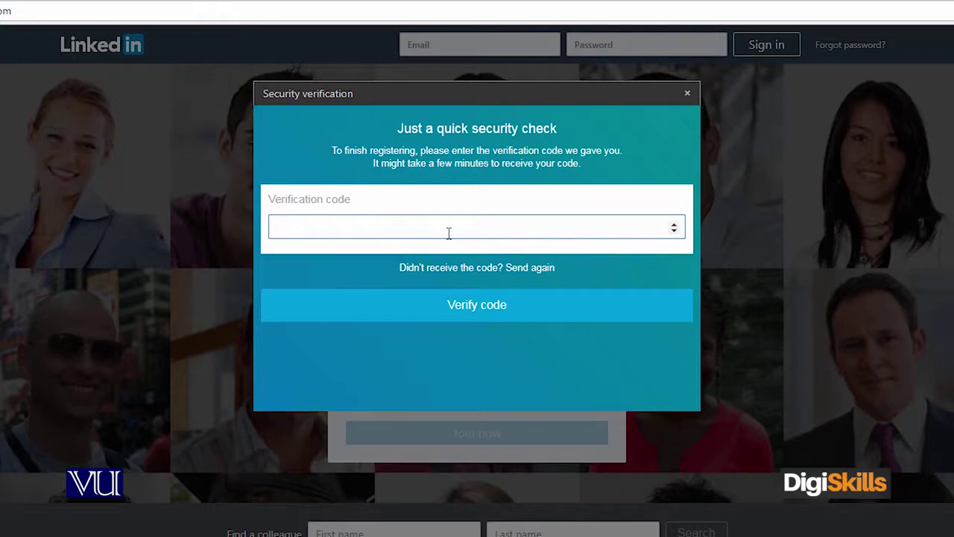
left_click(527, 307)
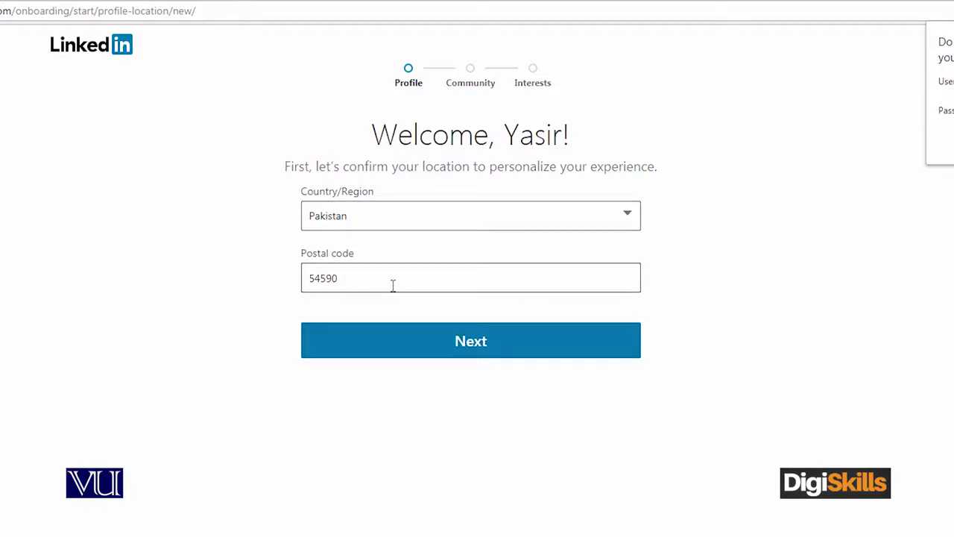
Change the postal code to 54000 and save the location
left_click(360, 279)
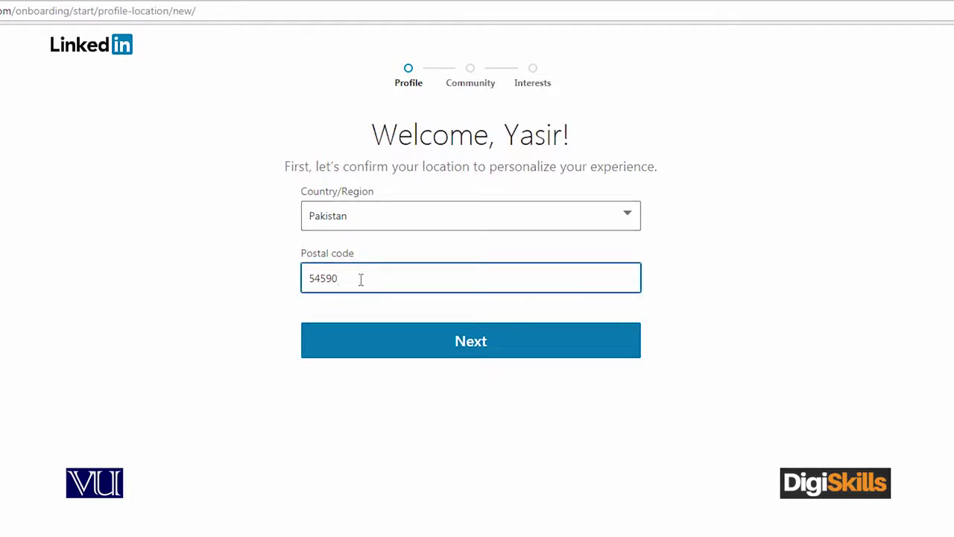
key("BackSpace")
key("BackSpace")
key("BackSpace")
type("000")
left_click(499, 350)
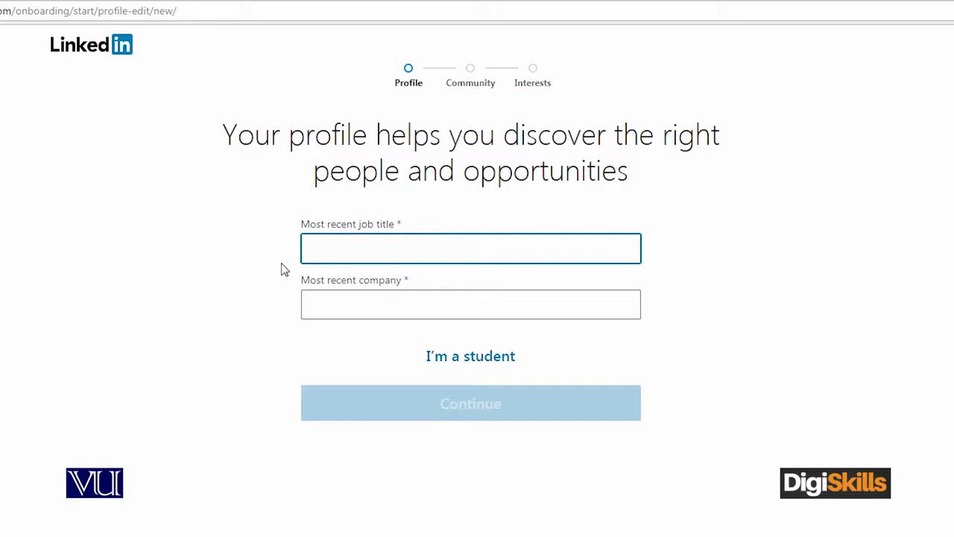
Enter job title Marketing Professor, company University and industry Education Management, then continue
type("rofessor")
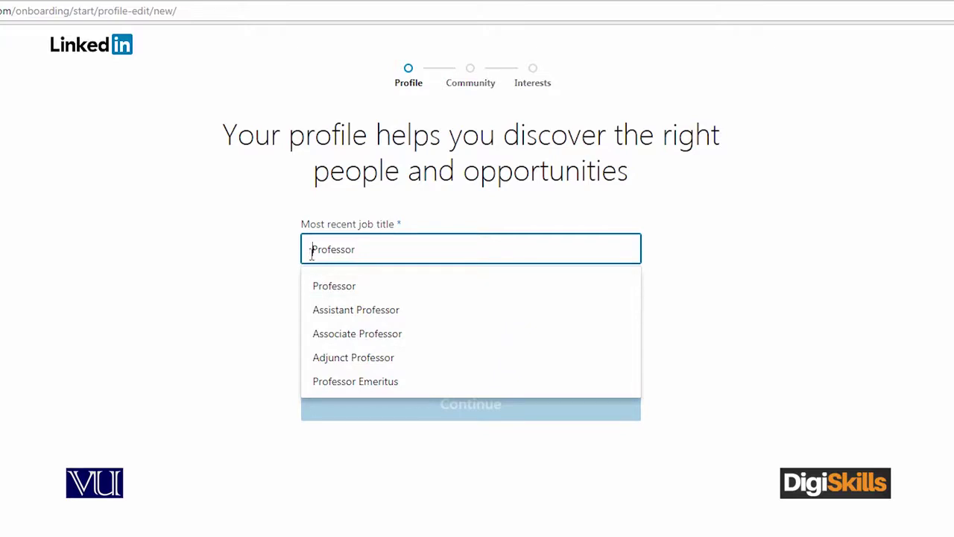
type("Marketing")
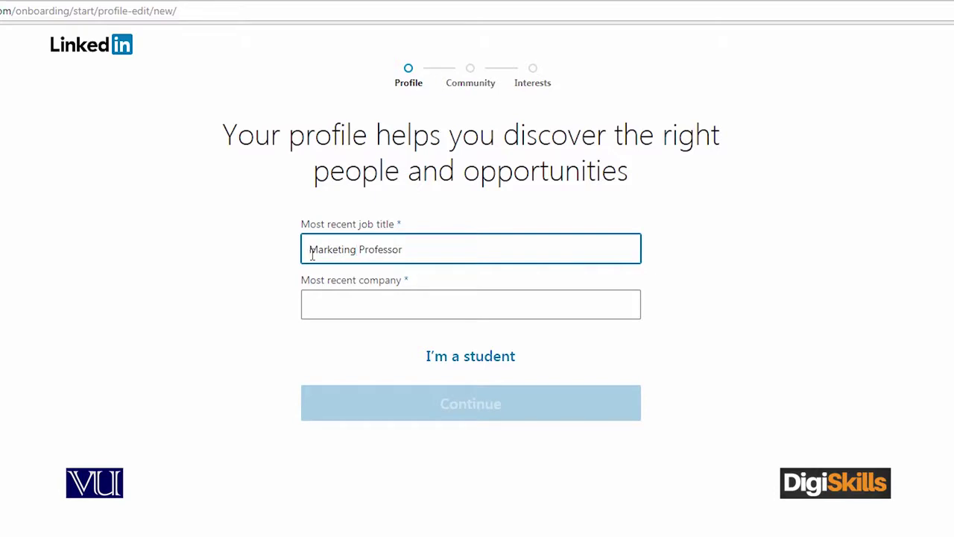
left_click(425, 289)
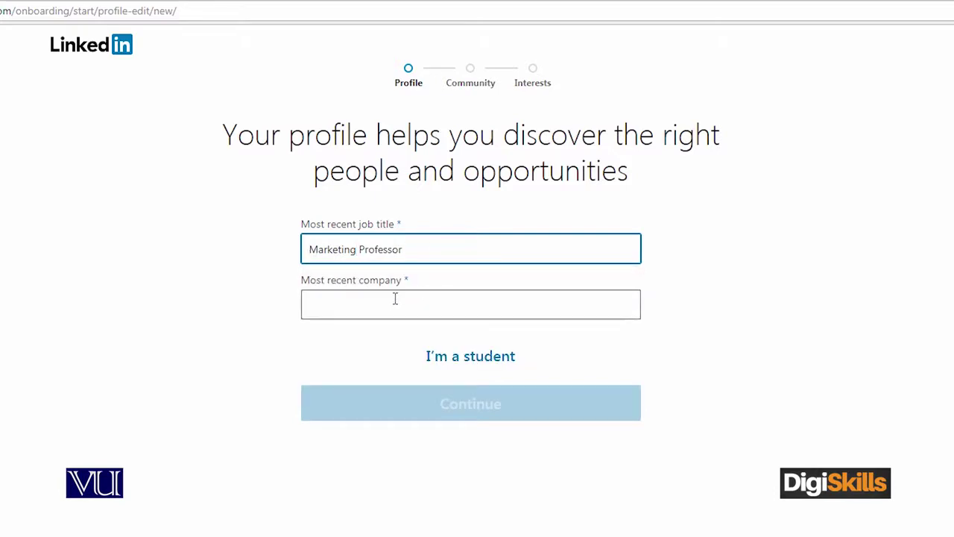
left_click(402, 305)
type("University")
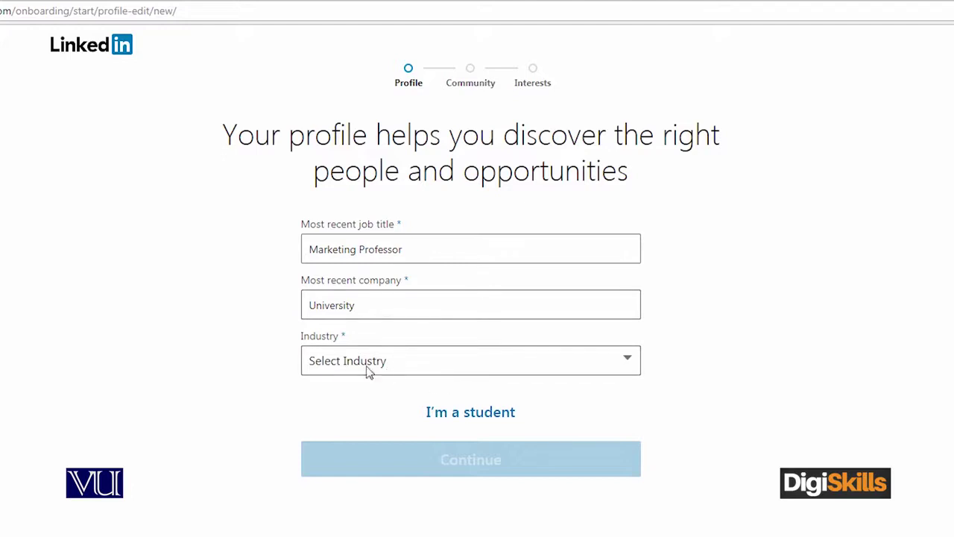
left_click(486, 366)
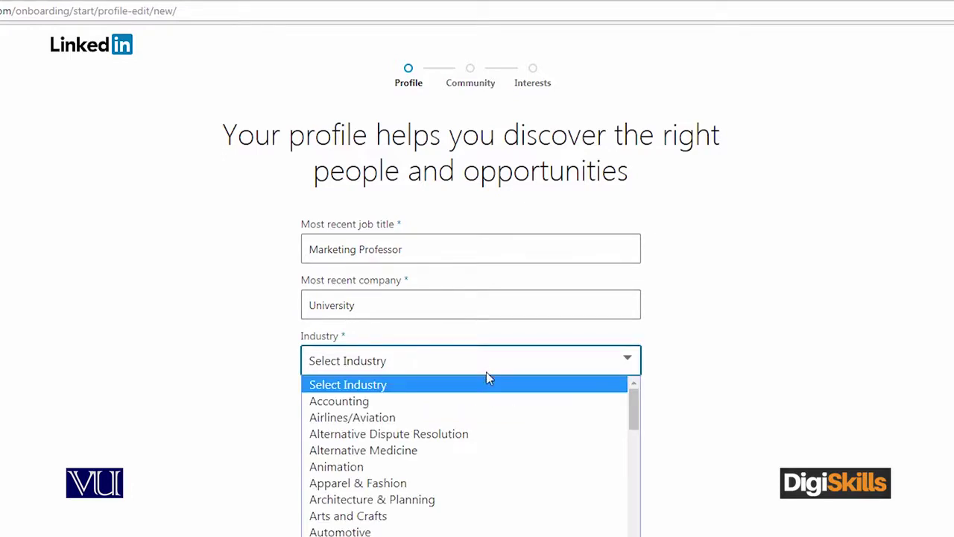
scroll(490, 460, "down", 9)
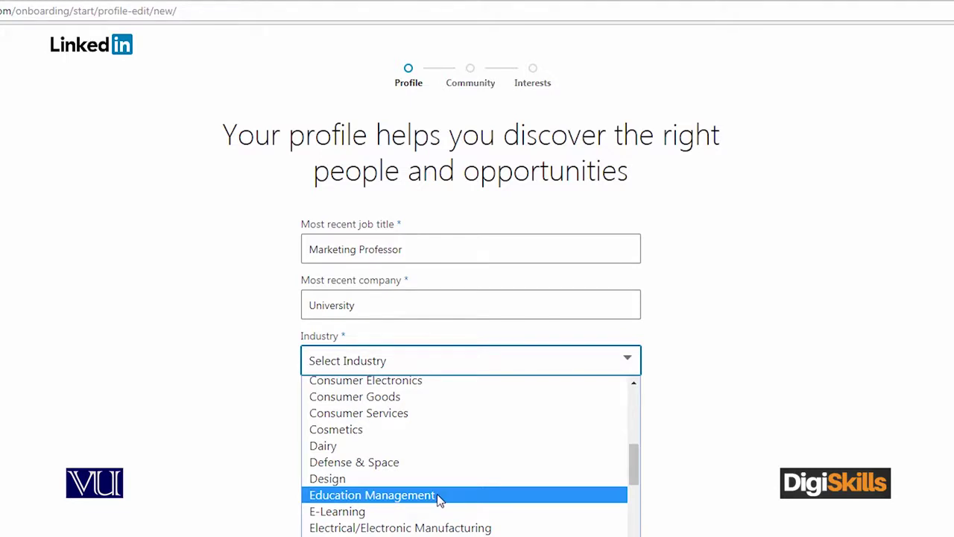
left_click(440, 496)
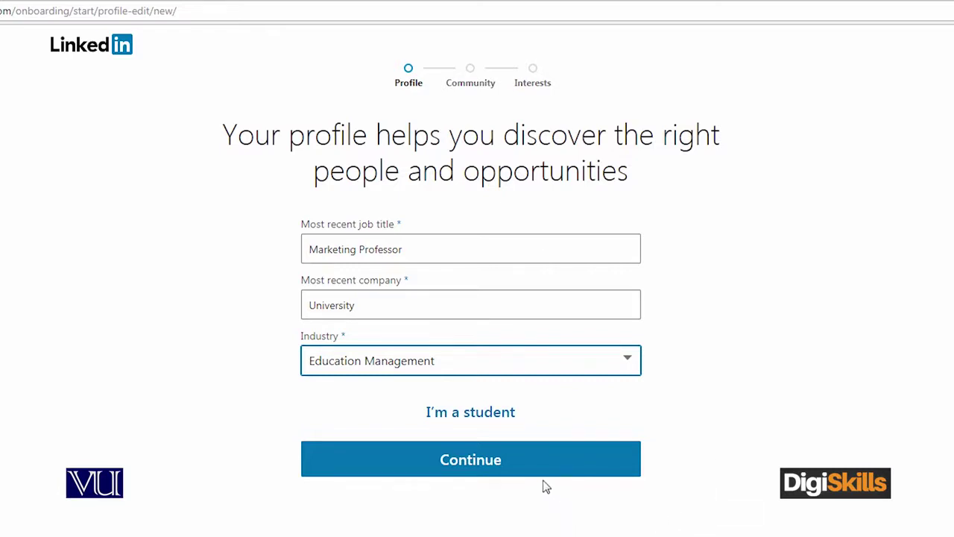
left_click(523, 462)
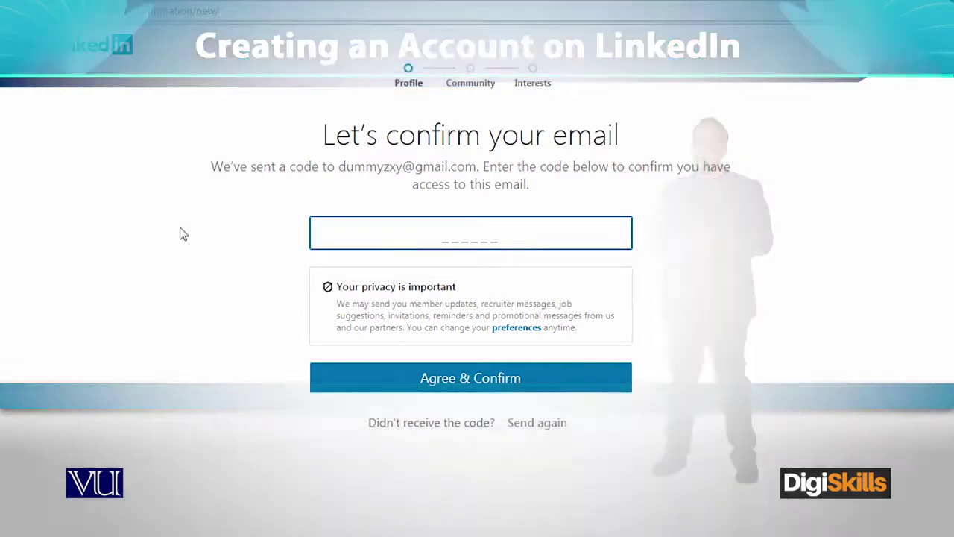
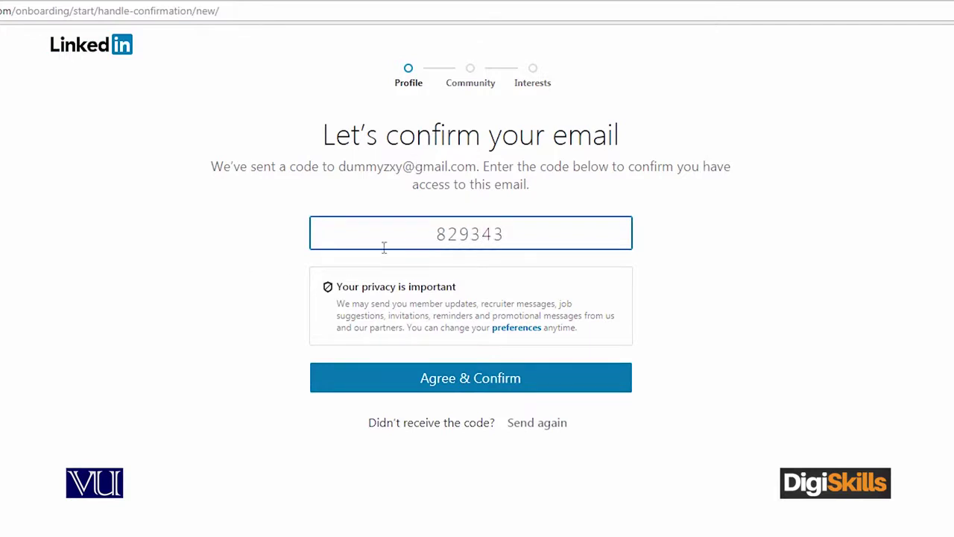
Enter the emailed verification code and agree to confirm the email address
left_click(521, 381)
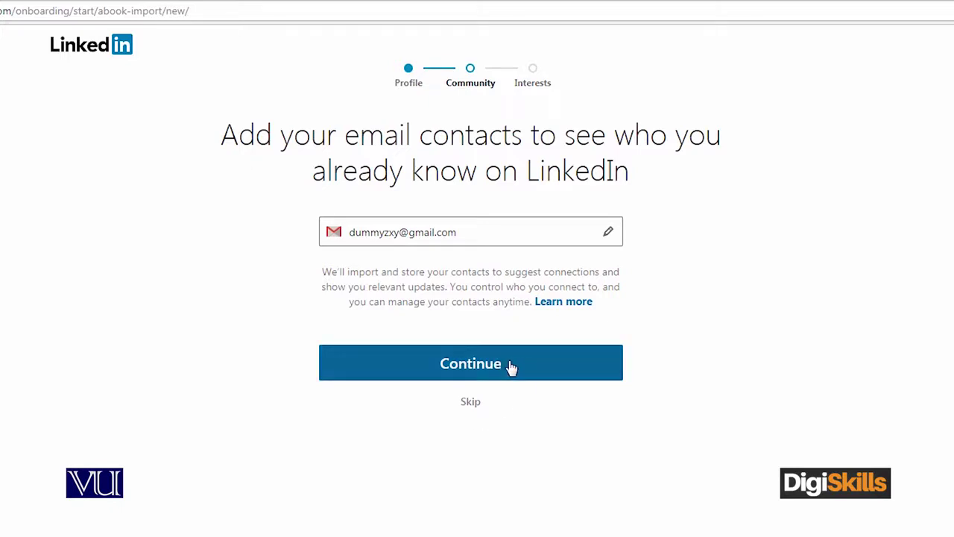
Skip importing contacts from the email account and confirm the skip
left_click(470, 403)
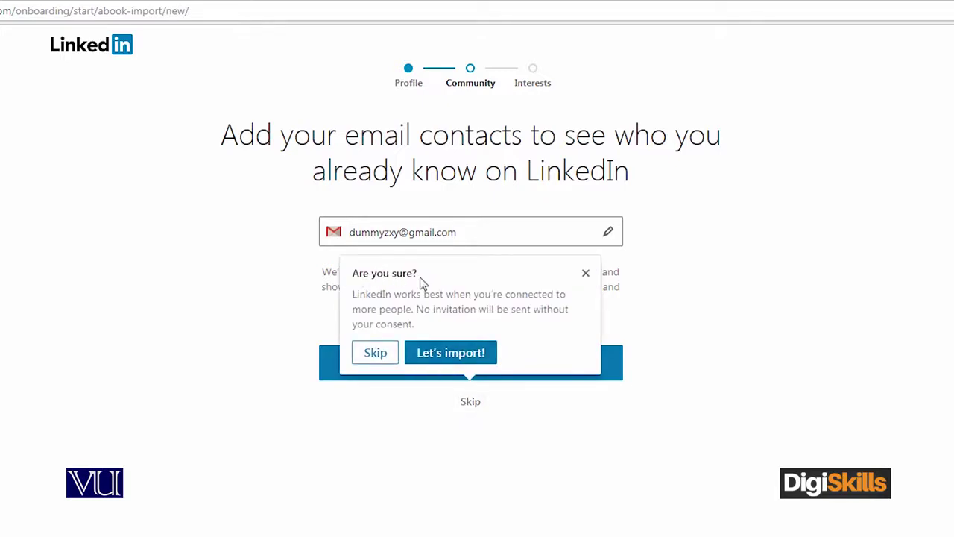
left_click(382, 356)
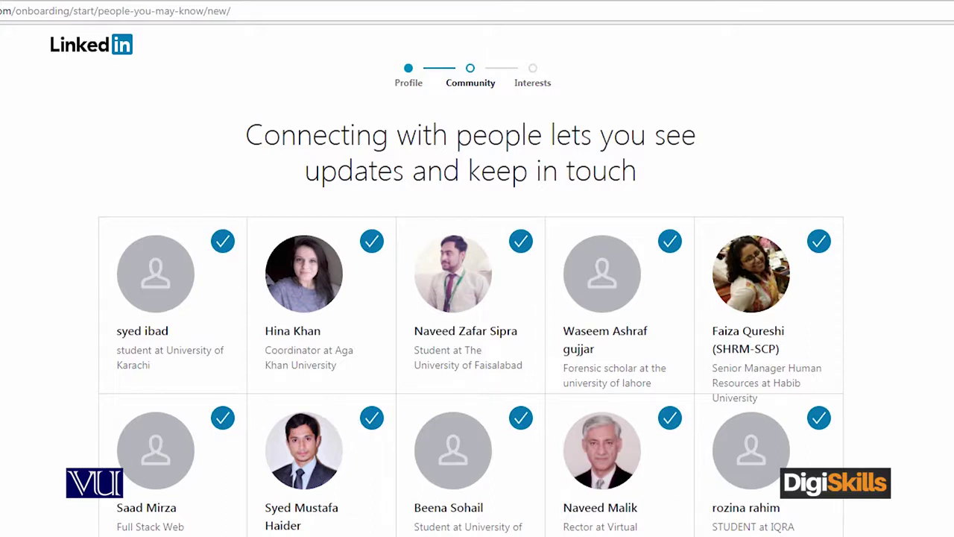
Review the pre-checked suggested people and send them all connection requests
scroll(471, 298, "down", 1)
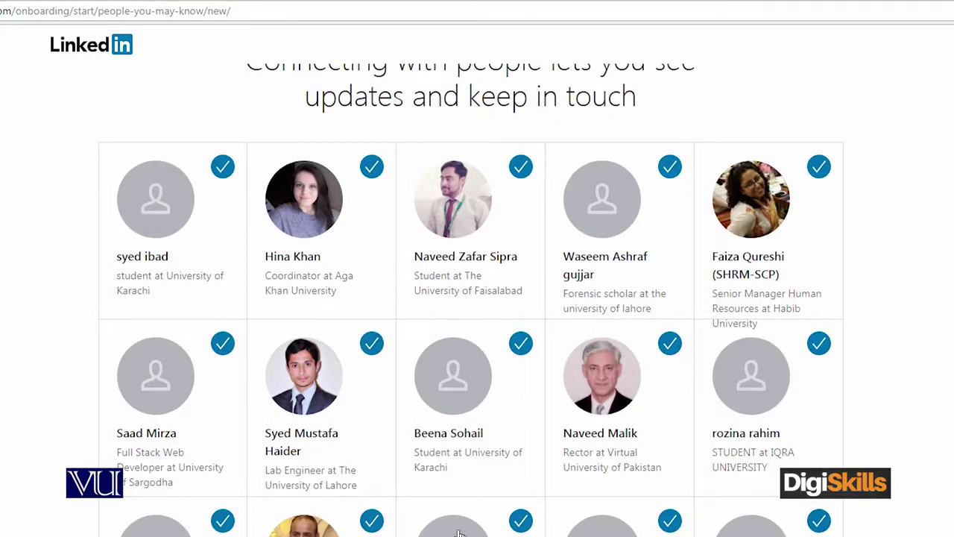
scroll(540, 499, "down", 1)
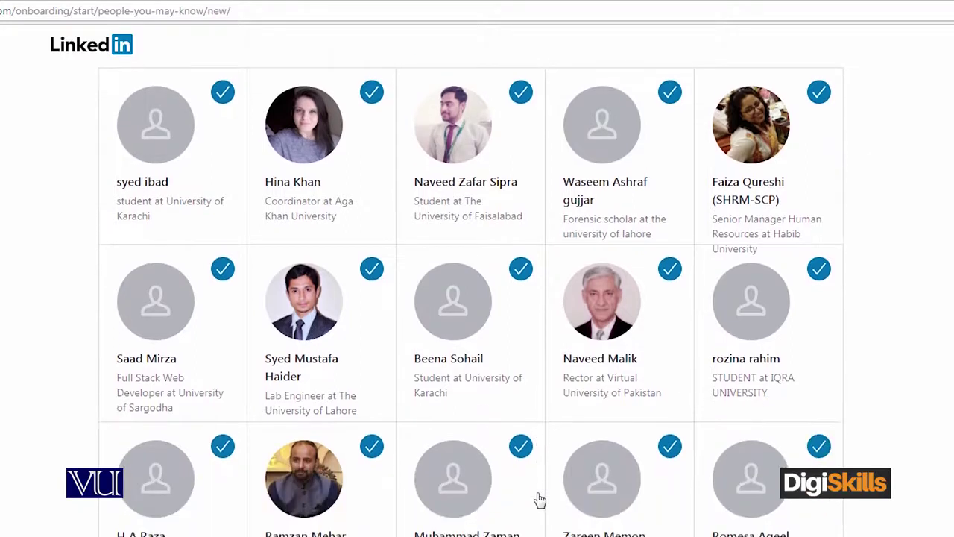
scroll(540, 499, "down", 1)
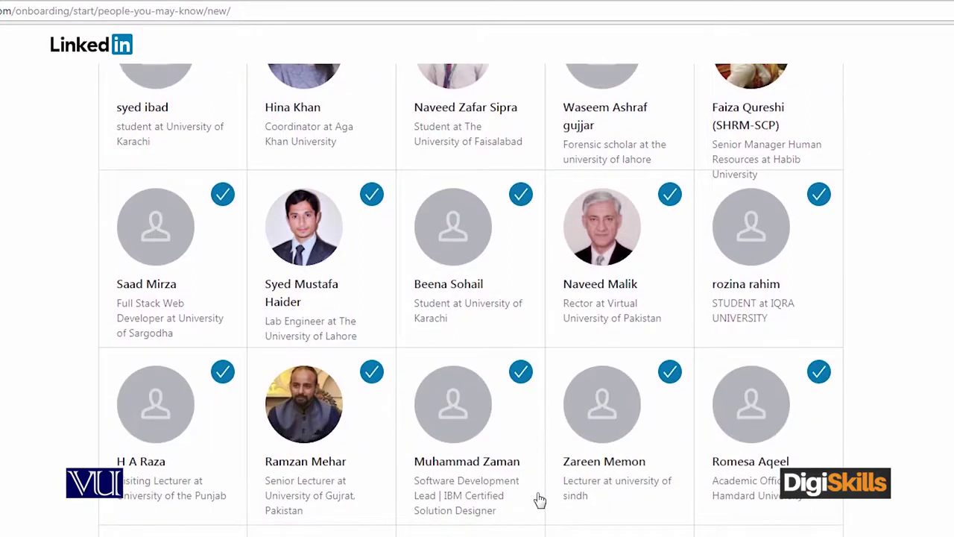
scroll(540, 499, "down", 2)
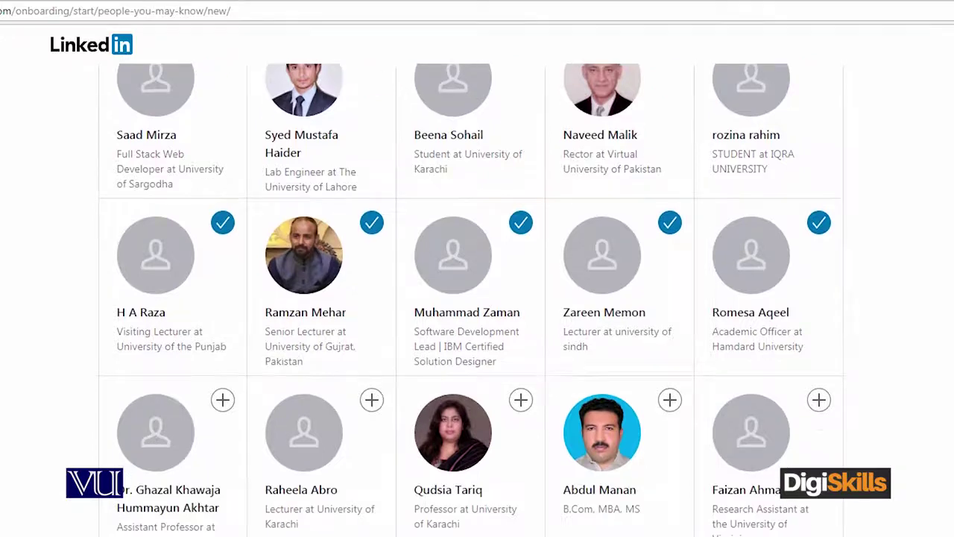
left_click(469, 532)
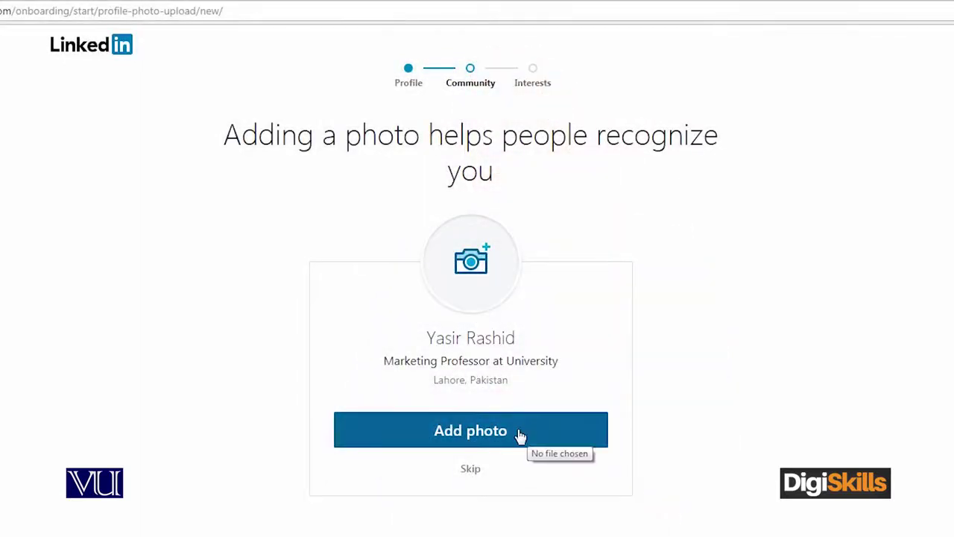
Choose the portrait jpg from its Desktop folder as the profile photo
left_click(520, 436)
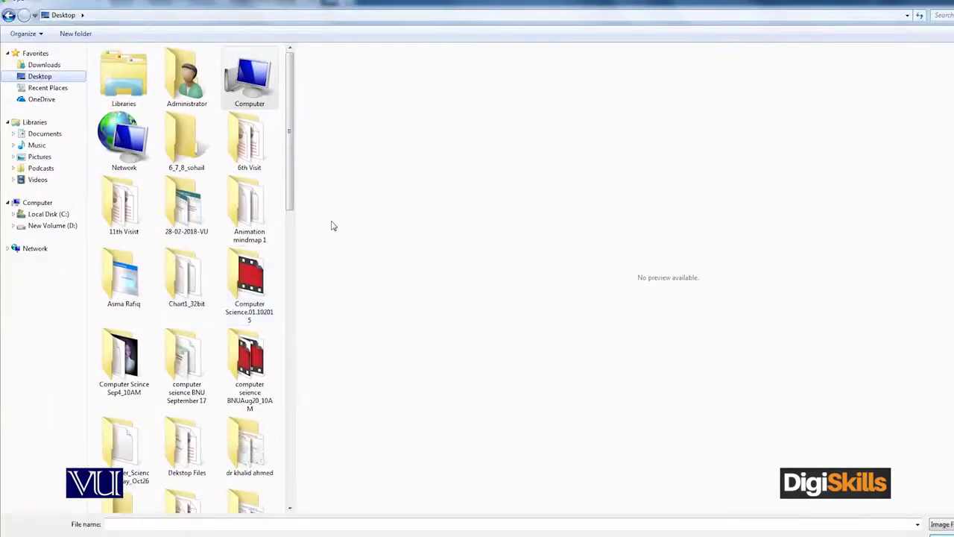
scroll(294, 187, "down", 5)
left_click(150, 268)
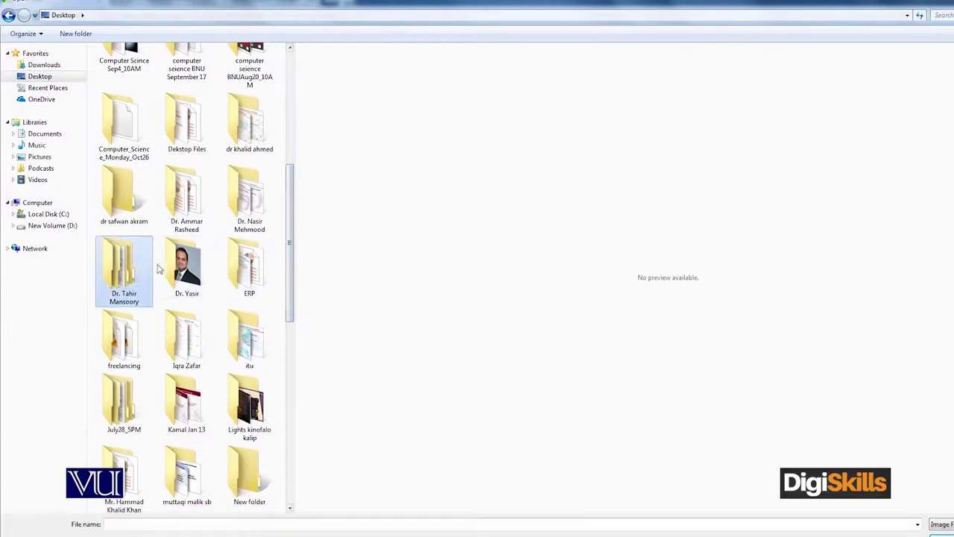
double_click(187, 266)
left_click(216, 111)
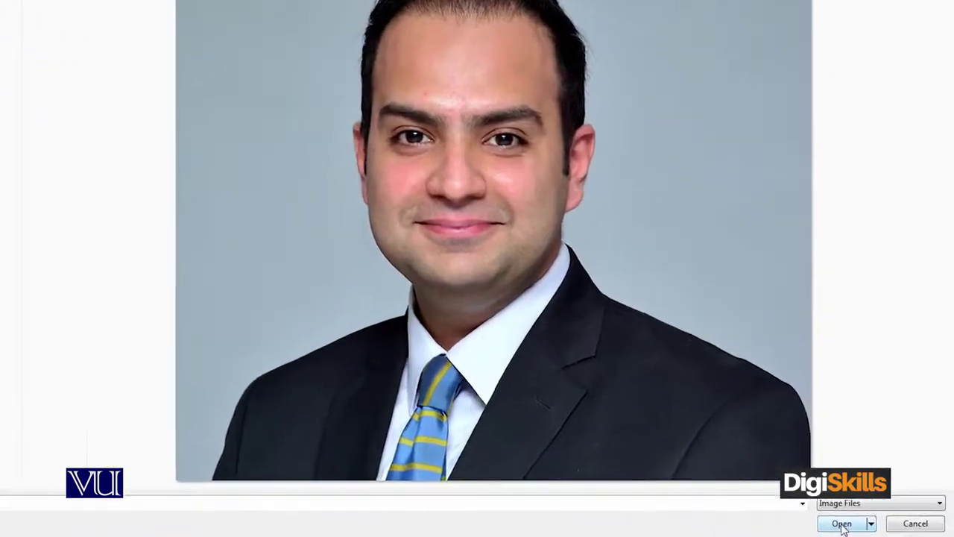
left_click(843, 524)
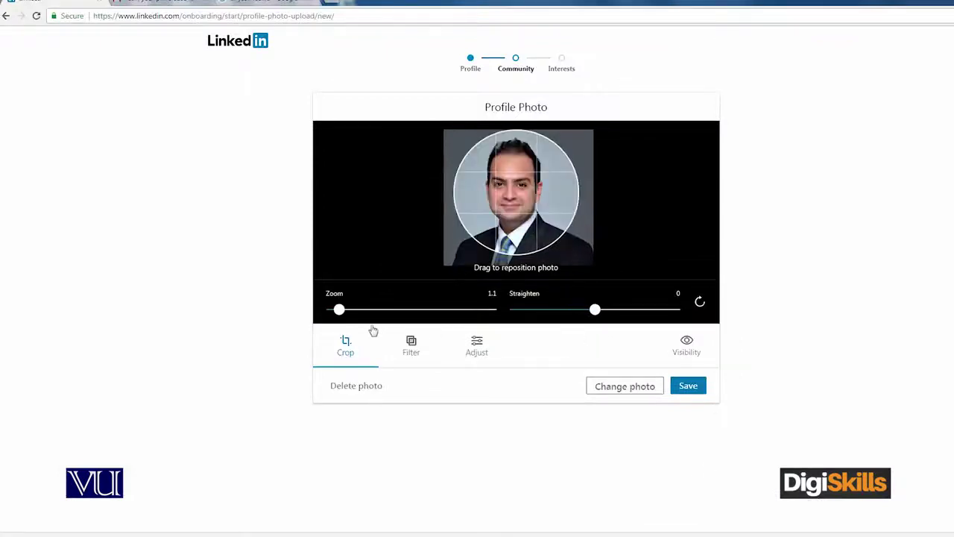
Set the photo zoom to 1, save the profile photo and acknowledge the confirmation
left_click_drag(339, 312, 332, 312)
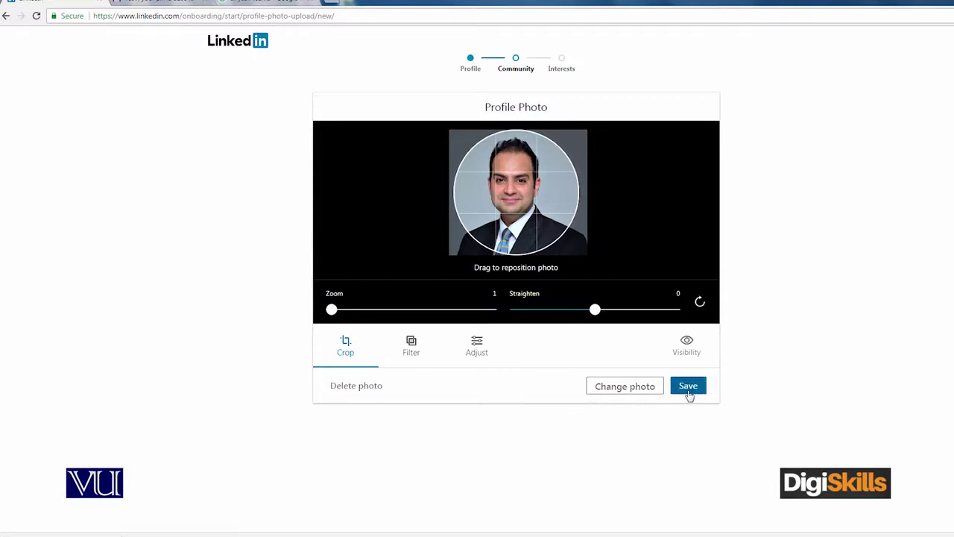
left_click(688, 394)
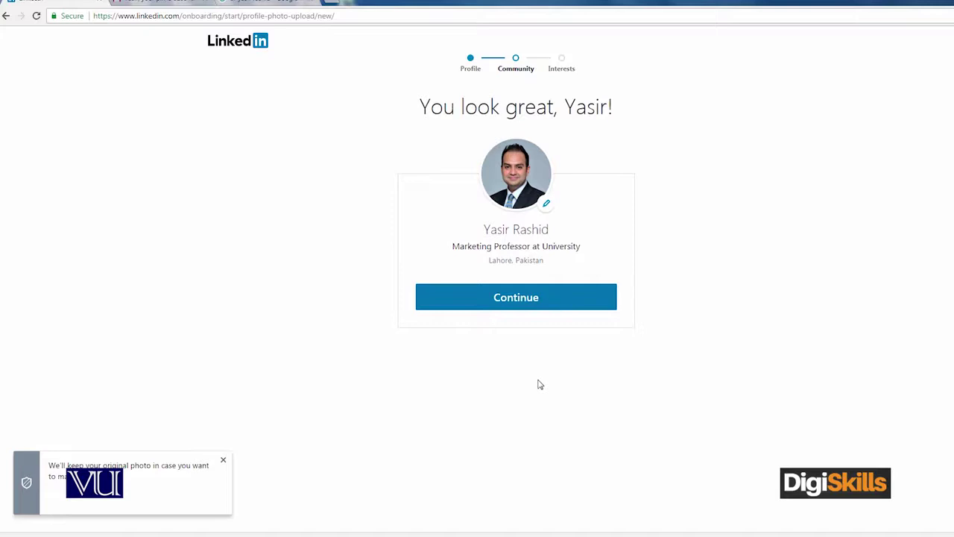
left_click(543, 298)
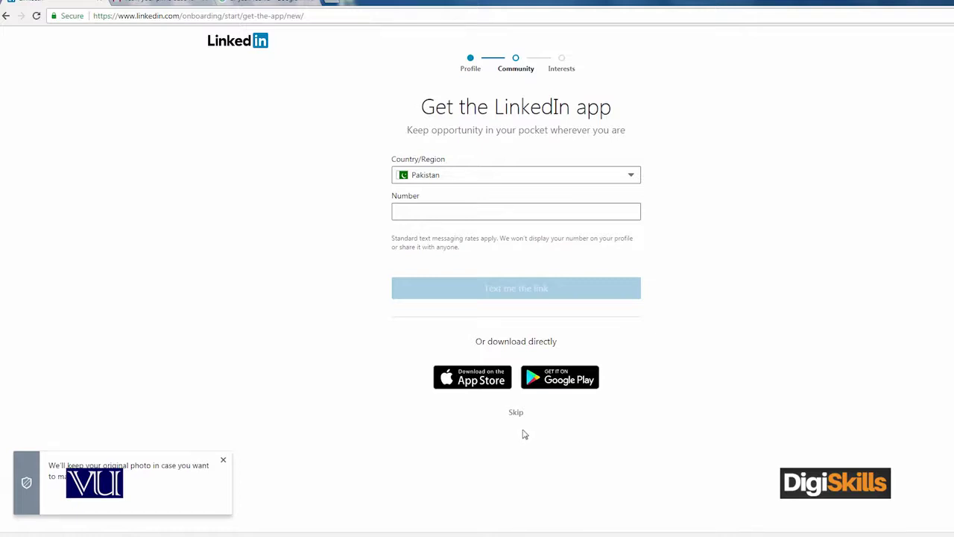
Skip the mobile app download to reach the home feed showing the new profile photo
left_click(518, 414)
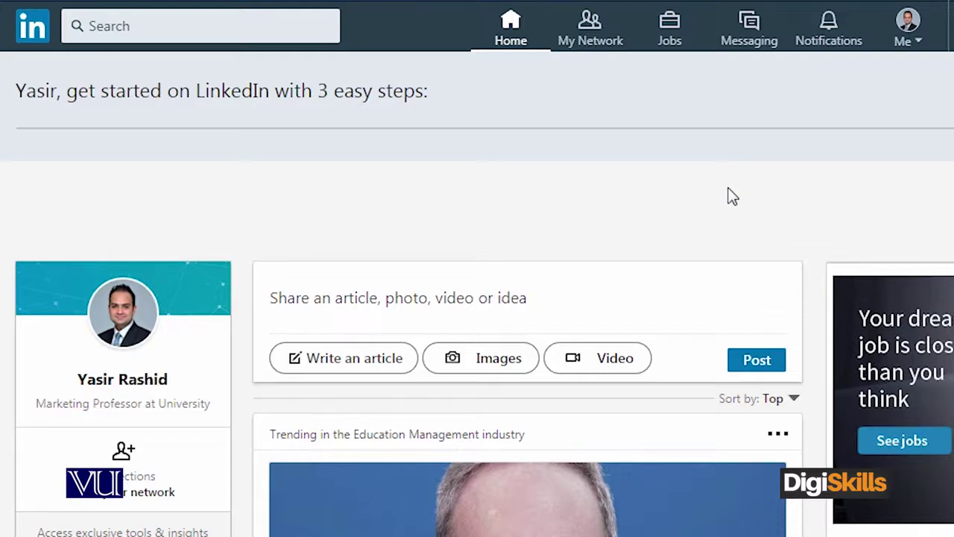
Open View profile from the Me menu and review the profile with its Marketing Professor headline
left_click(906, 20)
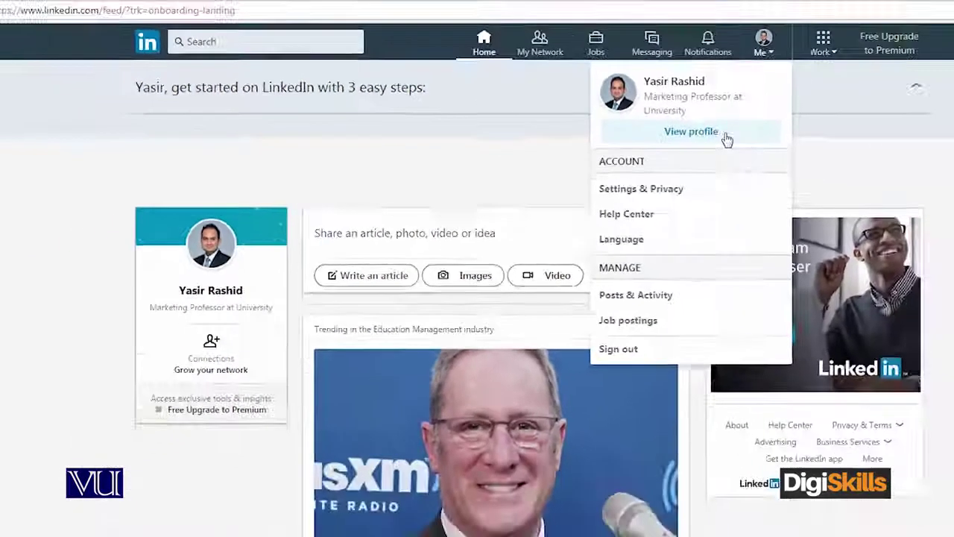
left_click(857, 155)
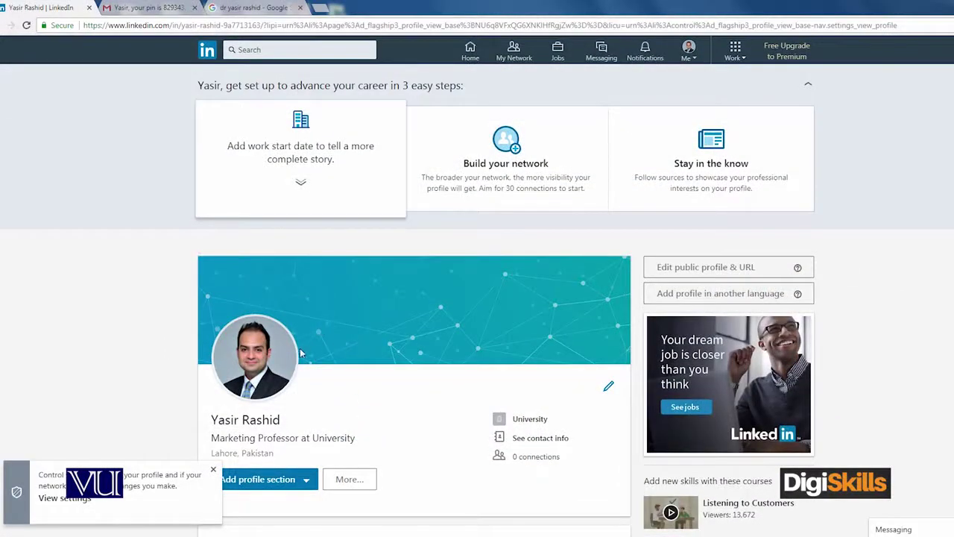
mouse_move(796, 306)
scroll(889, 311, "down", 1)
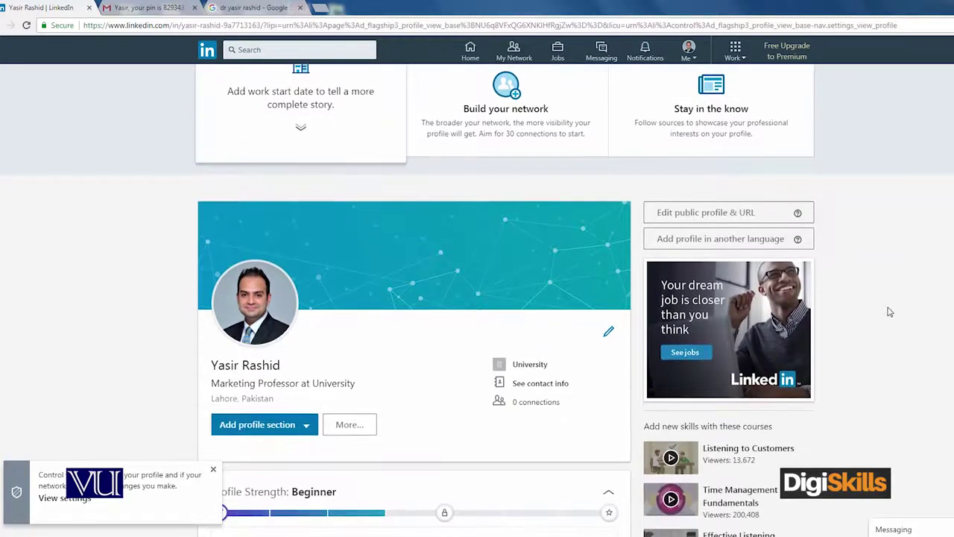